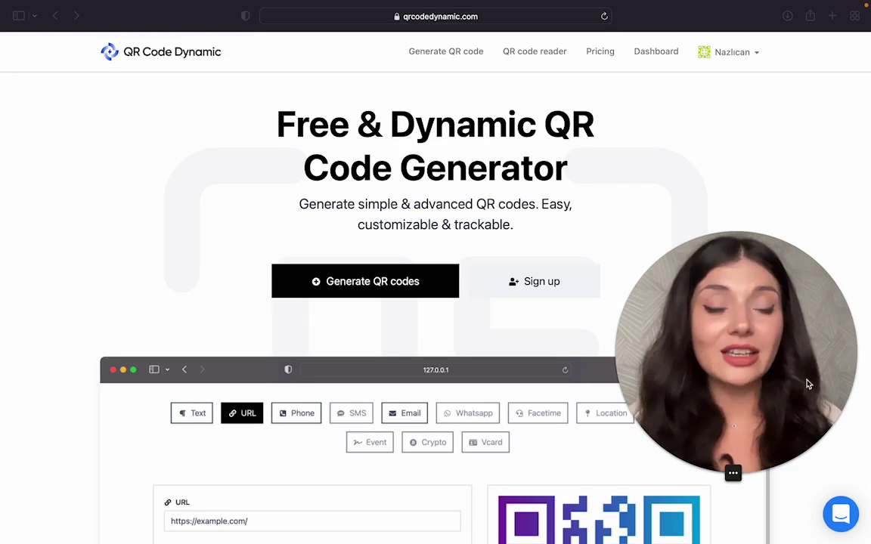
Start a new QR code from the dashboard and name it 'Festival'.
click(665, 57)
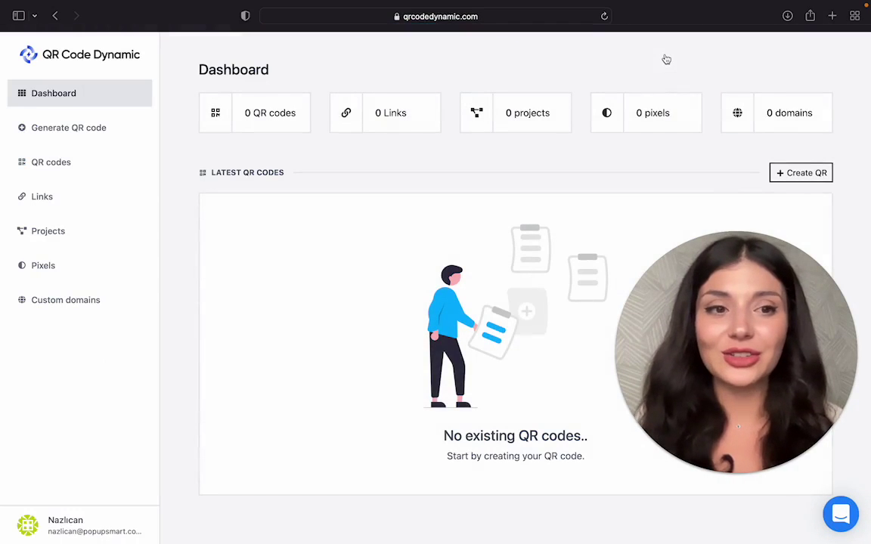
click(780, 174)
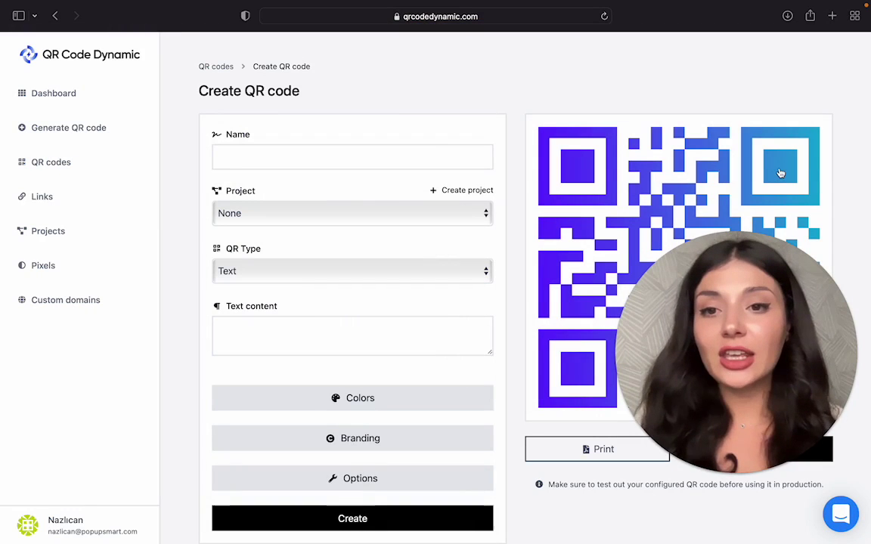
click(412, 160)
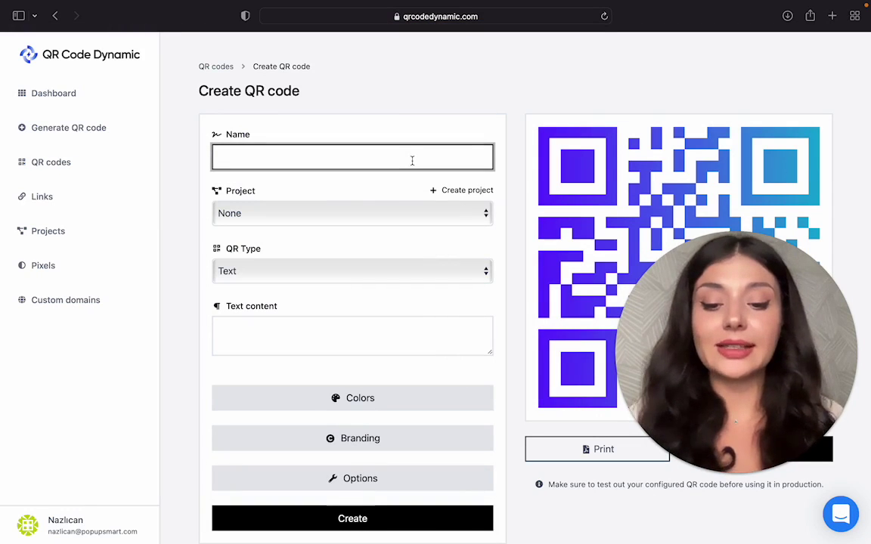
text(Festival)
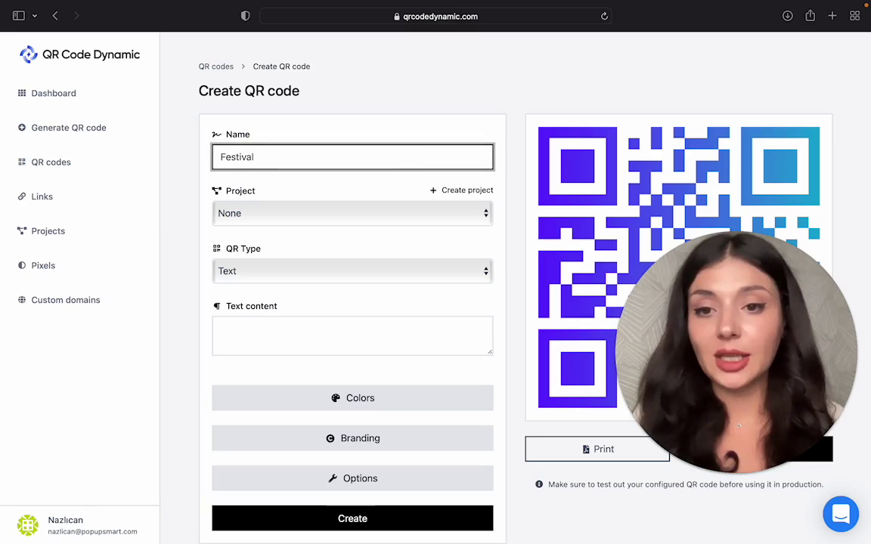
Set the QR code type to Event.
click(379, 215)
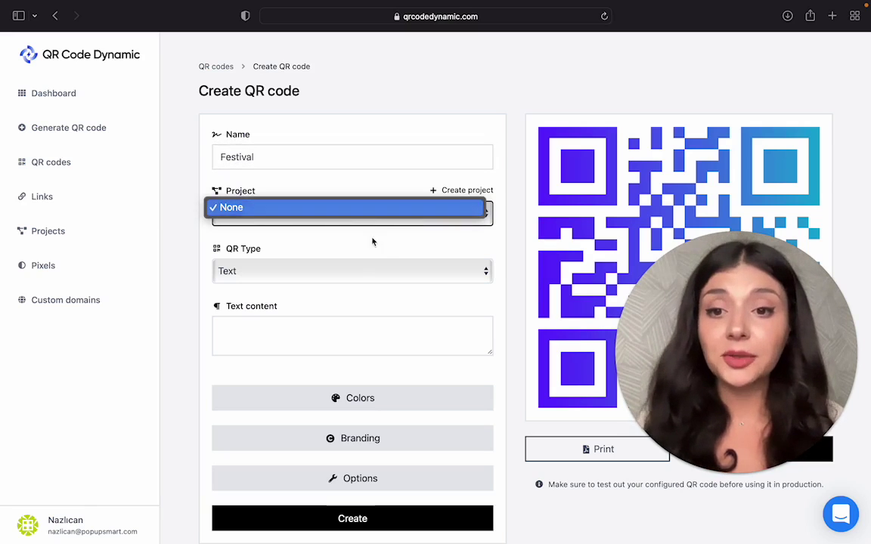
click(373, 261)
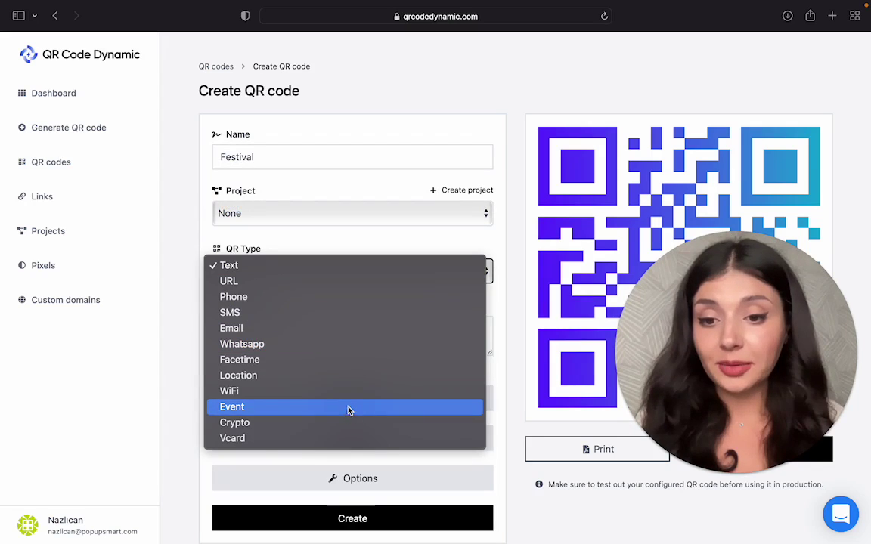
click(350, 407)
Enter 'Festival' as the event name and 'Have fun!' as the notes.
click(343, 331)
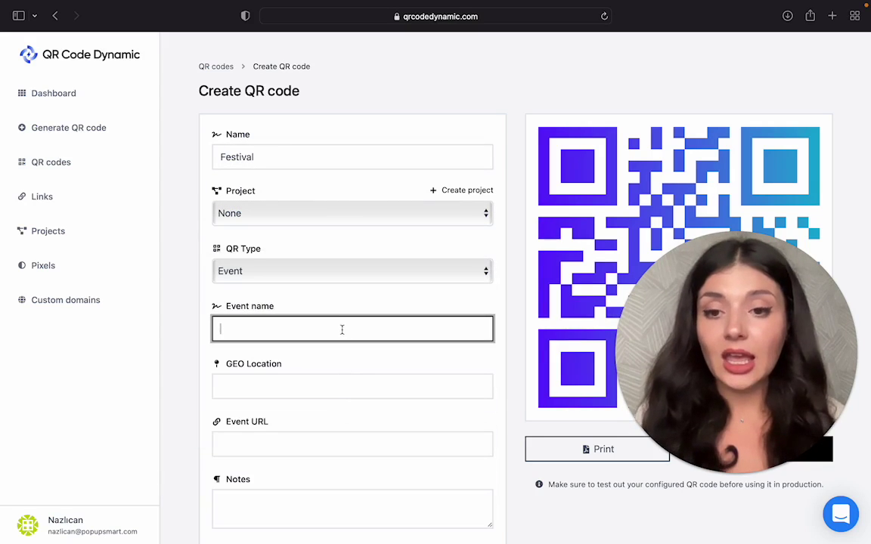
text(Festiv)
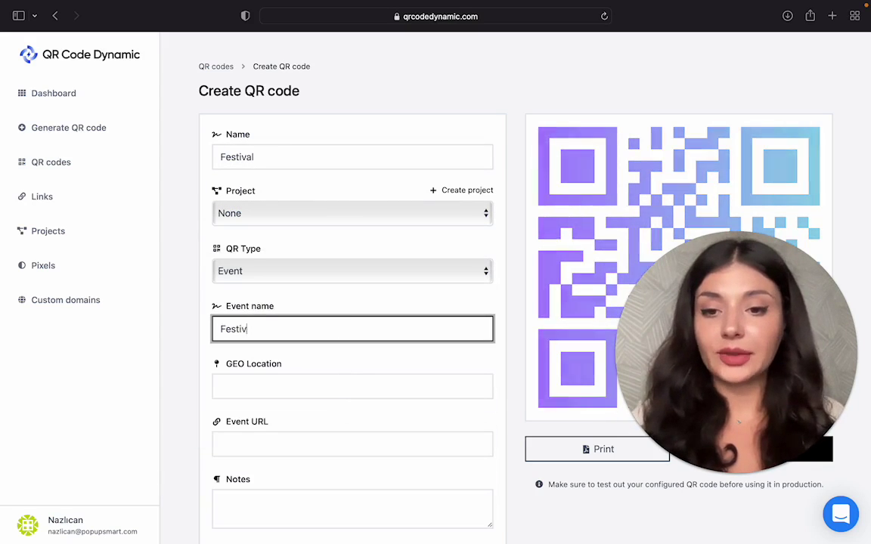
text(al)
scroll(301, 390, down, 2)
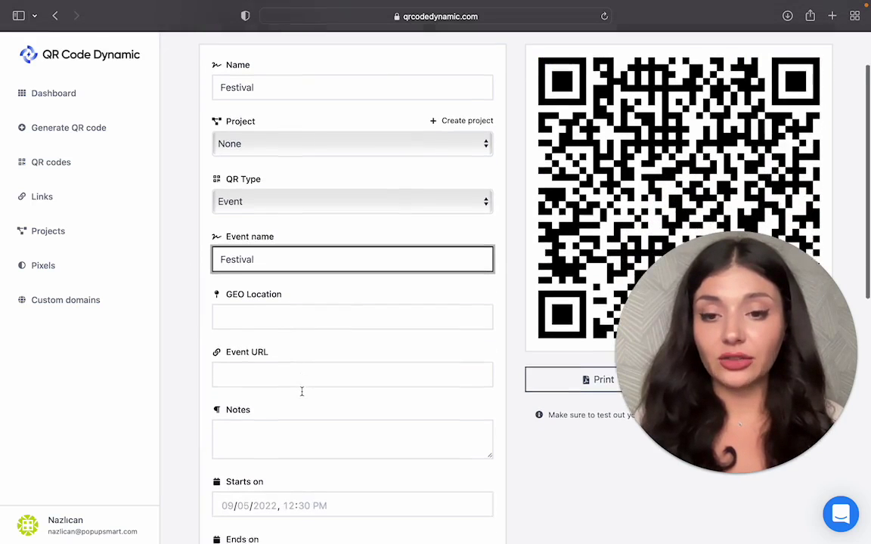
scroll(238, 289, down, 1)
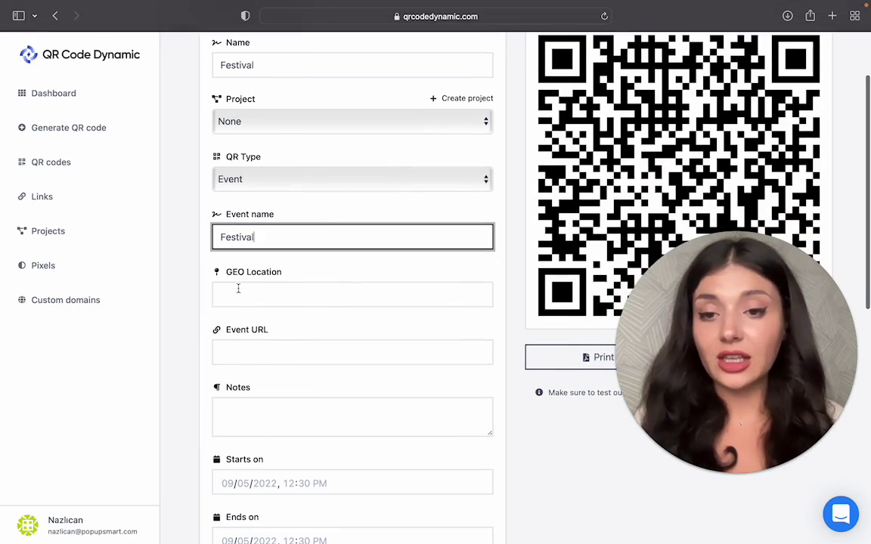
scroll(344, 350, down, 2)
scroll(342, 336, down, 1)
click(341, 332)
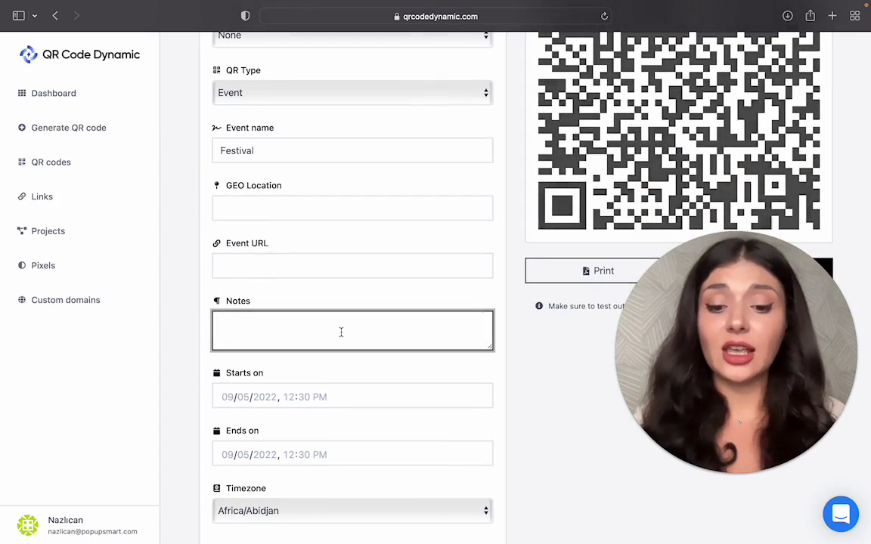
text(Have fun!)
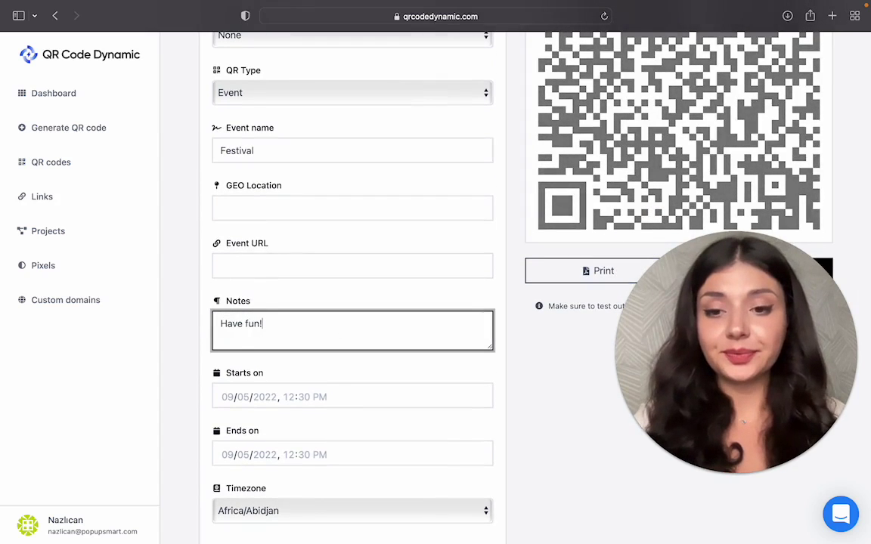
scroll(227, 332, down, 1)
scroll(227, 333, down, 2)
Set the event to start and end on 09/07/2022, ending at 07:19 PM.
click(244, 331)
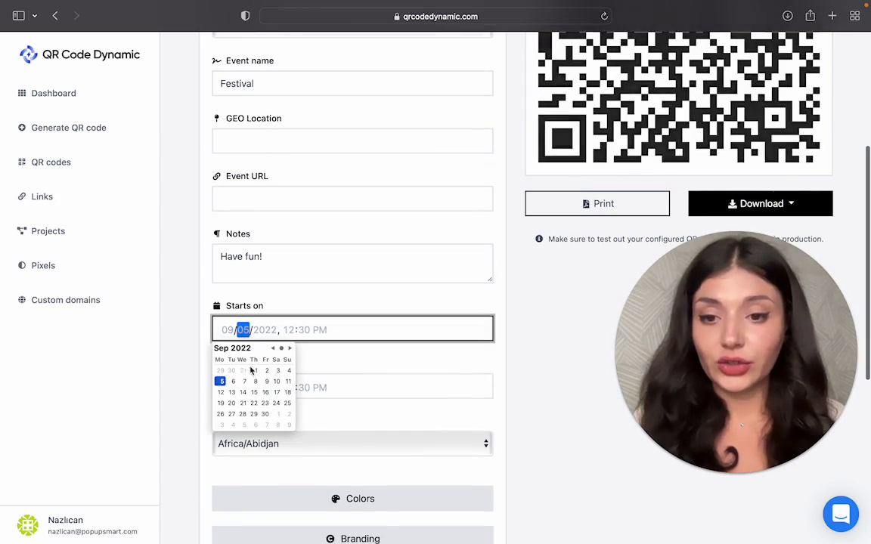
click(242, 381)
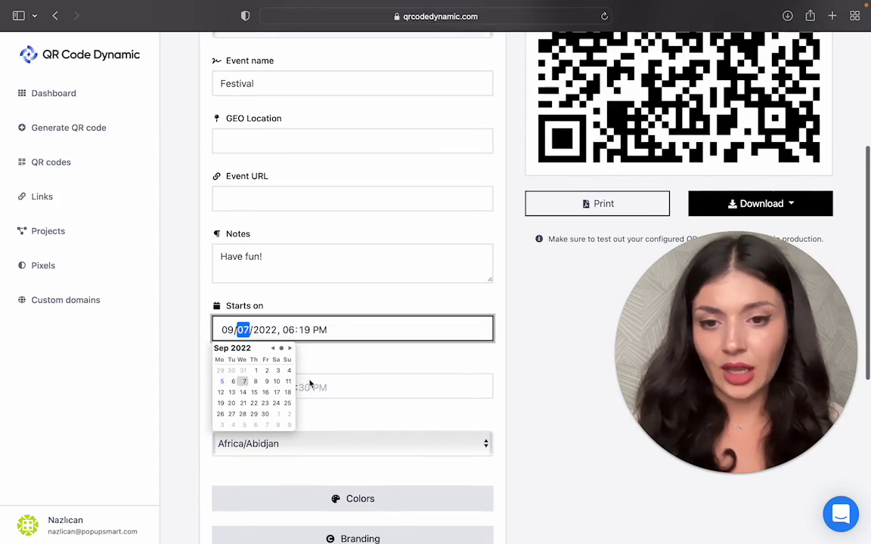
click(309, 387)
click(227, 388)
click(243, 438)
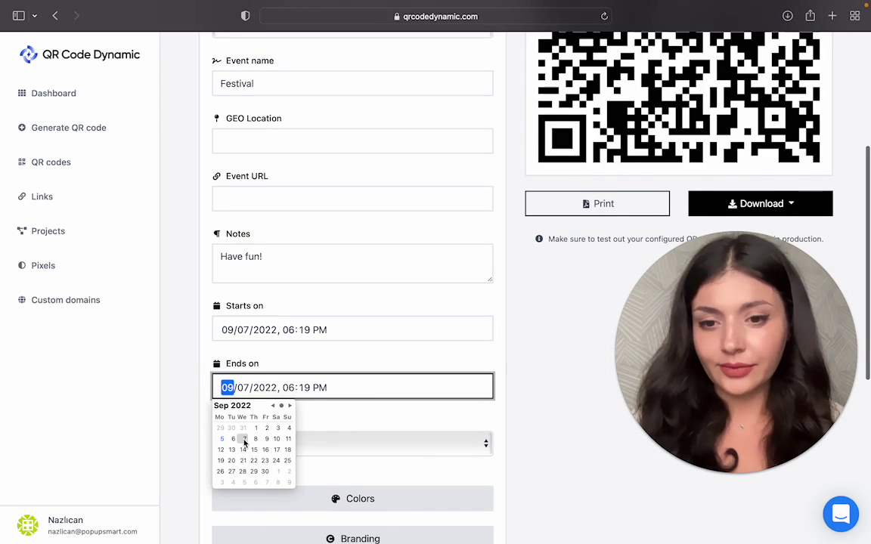
click(294, 389)
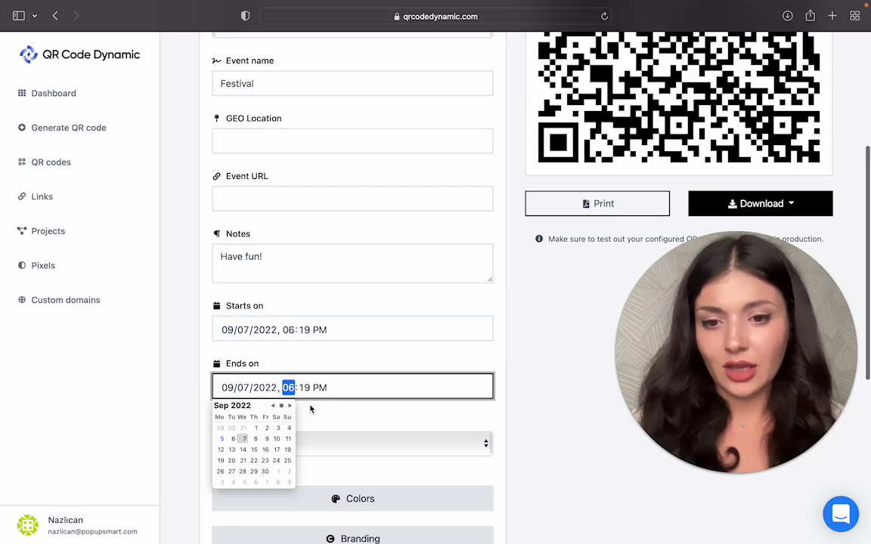
key(Up)
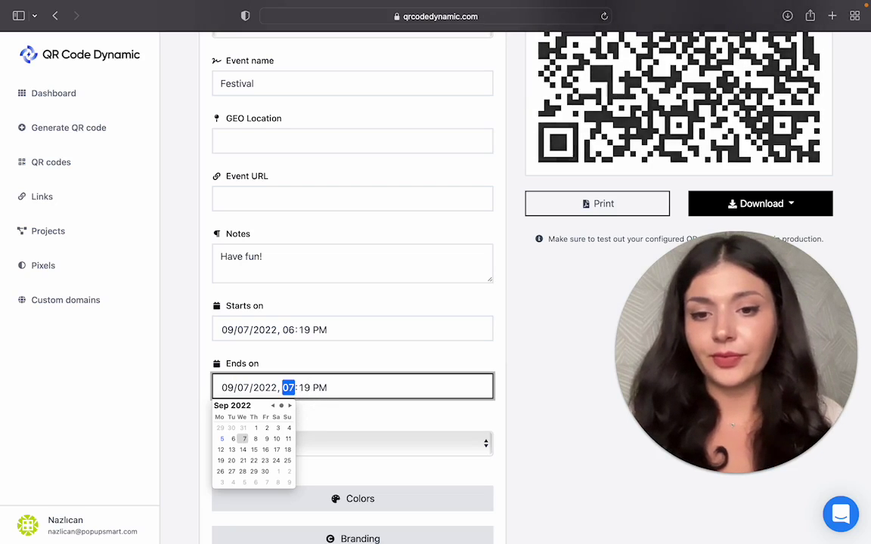
click(347, 415)
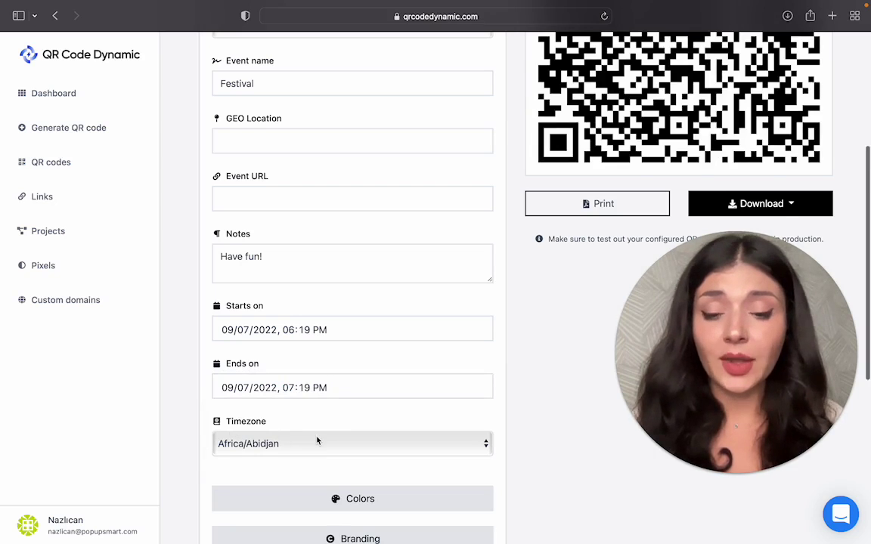
scroll(317, 441, down, 3)
Make the foreground a vertical gradient from purple to yellow.
click(327, 420)
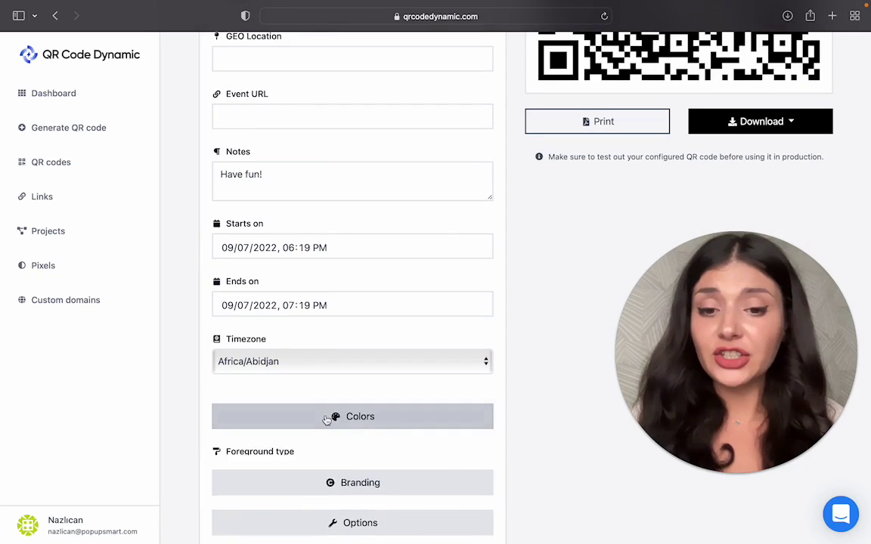
scroll(341, 433, down, 5)
click(319, 297)
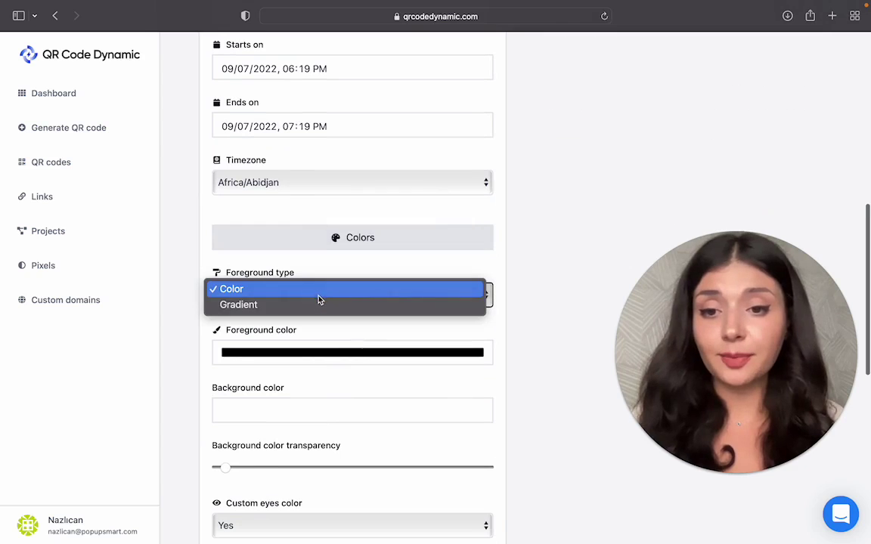
click(319, 305)
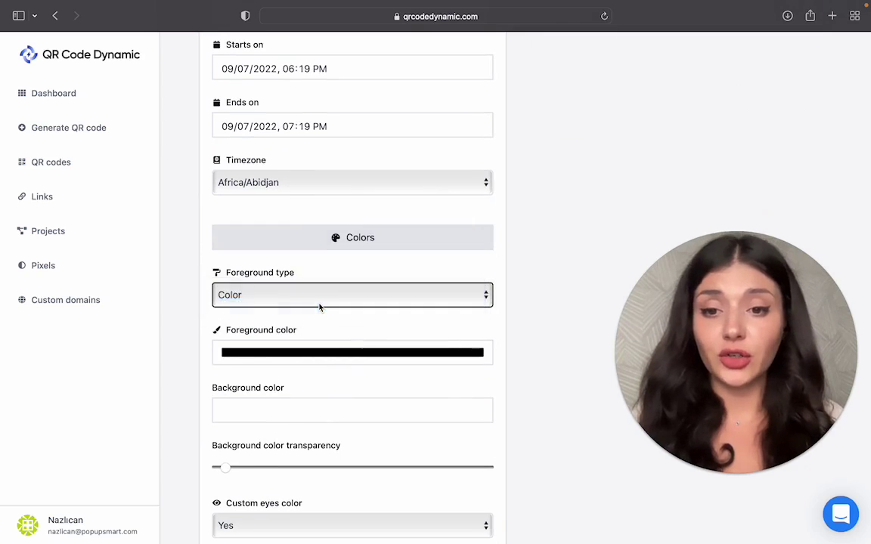
click(344, 408)
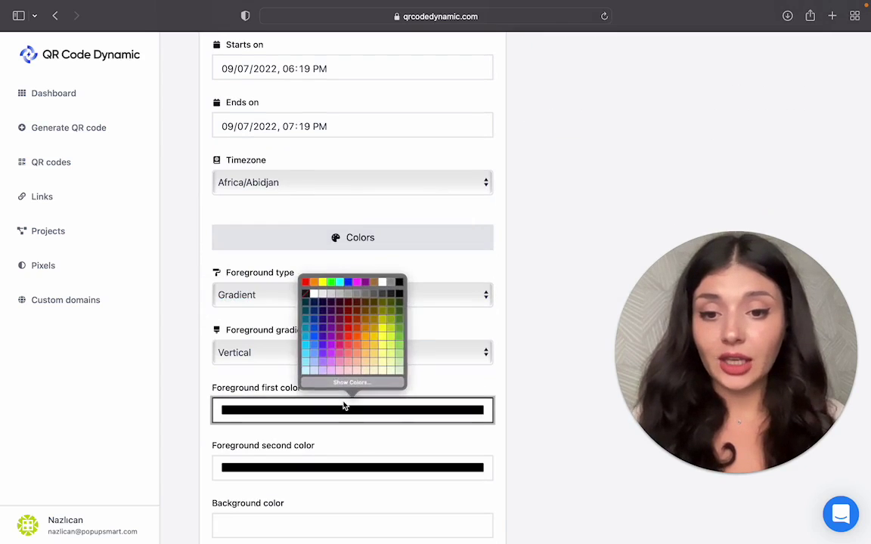
click(331, 351)
click(332, 467)
click(382, 387)
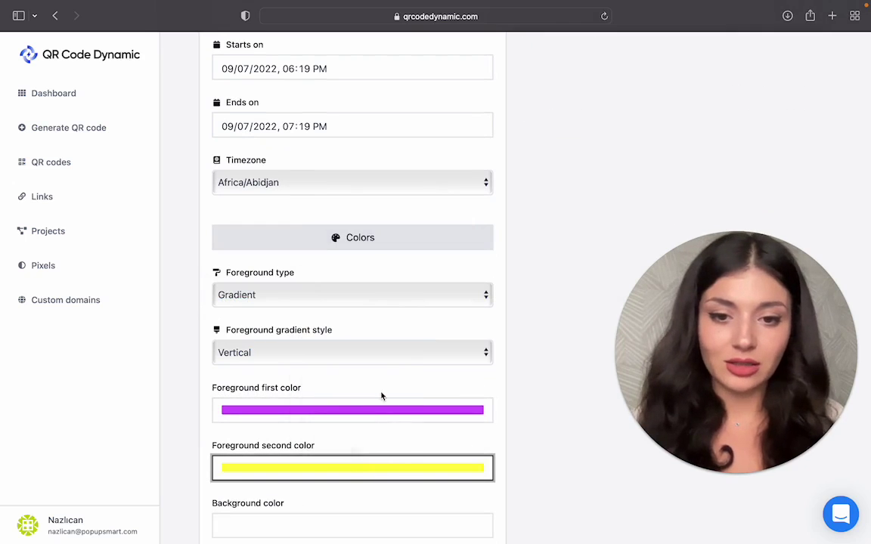
scroll(381, 397, down, 1)
scroll(381, 396, down, 2)
scroll(381, 396, down, 2)
scroll(381, 396, down, 1)
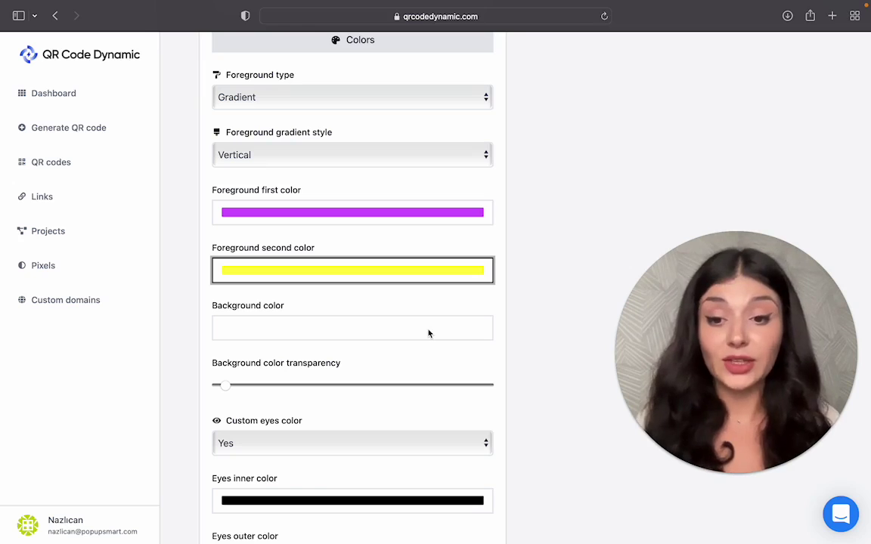
Set the eyes' inner colour to purple.
scroll(384, 424, down, 2)
click(384, 431)
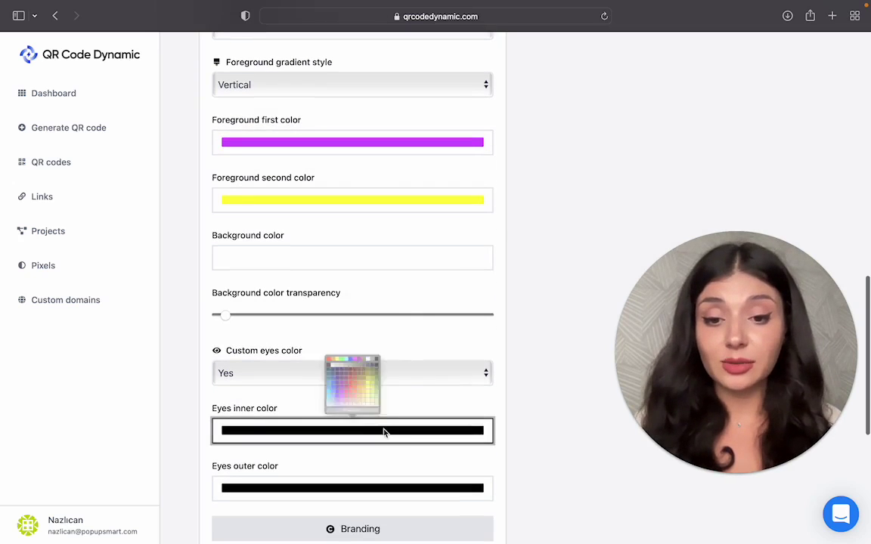
click(350, 377)
scroll(515, 294, up, 5)
scroll(515, 293, up, 3)
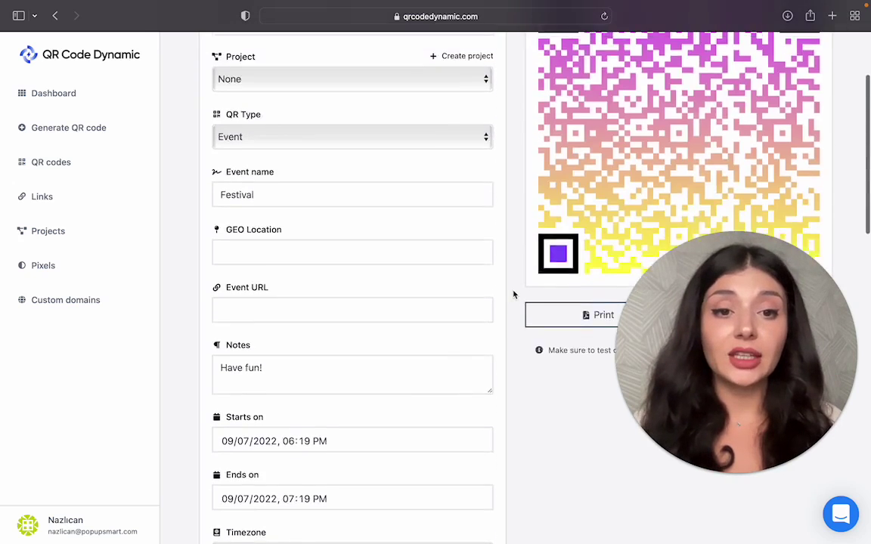
scroll(513, 294, up, 1)
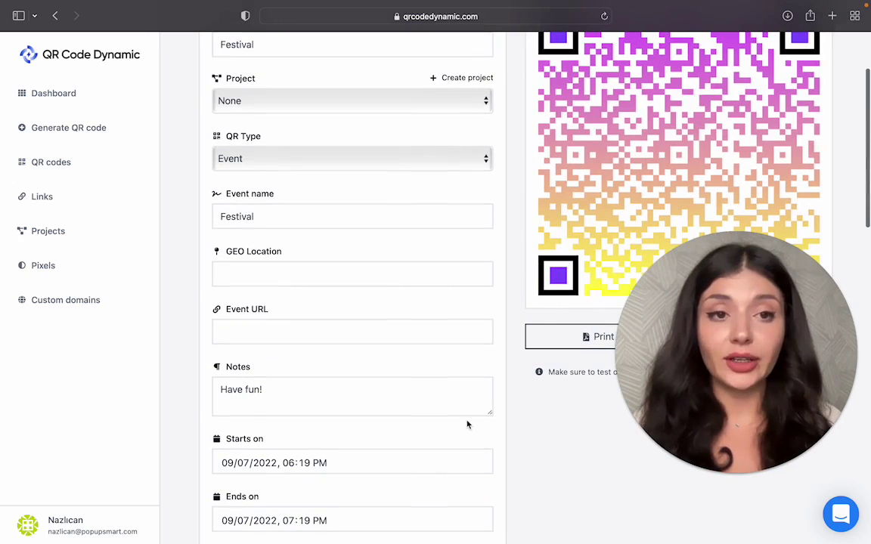
scroll(467, 425, down, 1)
scroll(467, 425, up, 1)
scroll(467, 425, down, 5)
scroll(467, 425, down, 5)
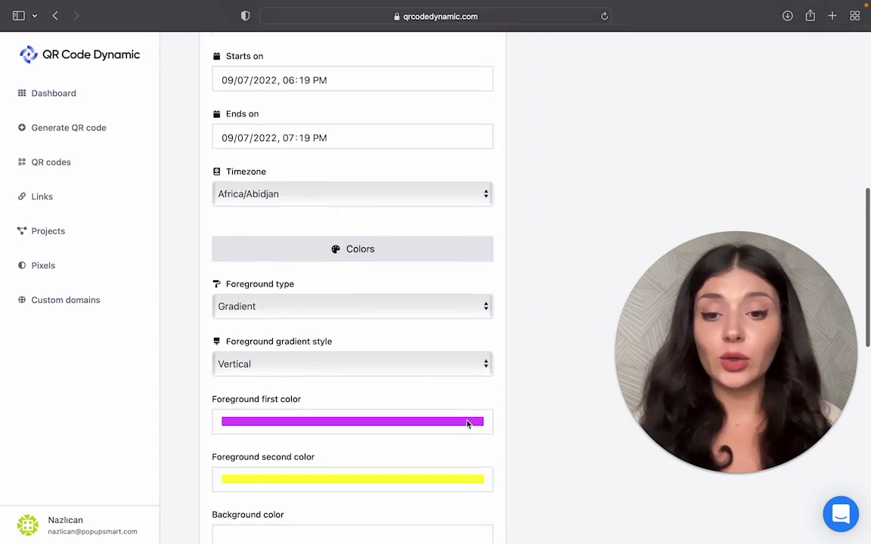
scroll(468, 425, down, 2)
scroll(467, 425, down, 3)
scroll(467, 425, down, 2)
scroll(468, 425, down, 3)
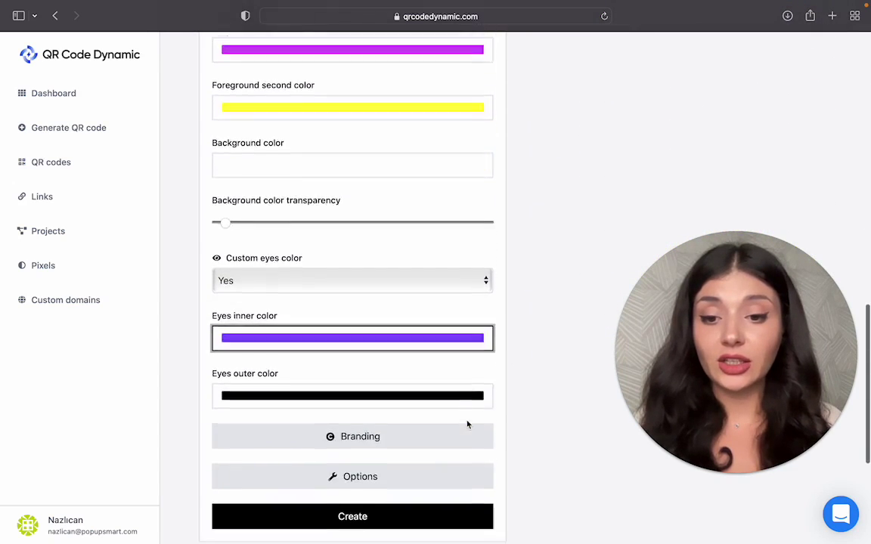
scroll(462, 416, down, 1)
Set error correction to H - best (30%) and create the QR code.
click(453, 399)
scroll(431, 431, down, 1)
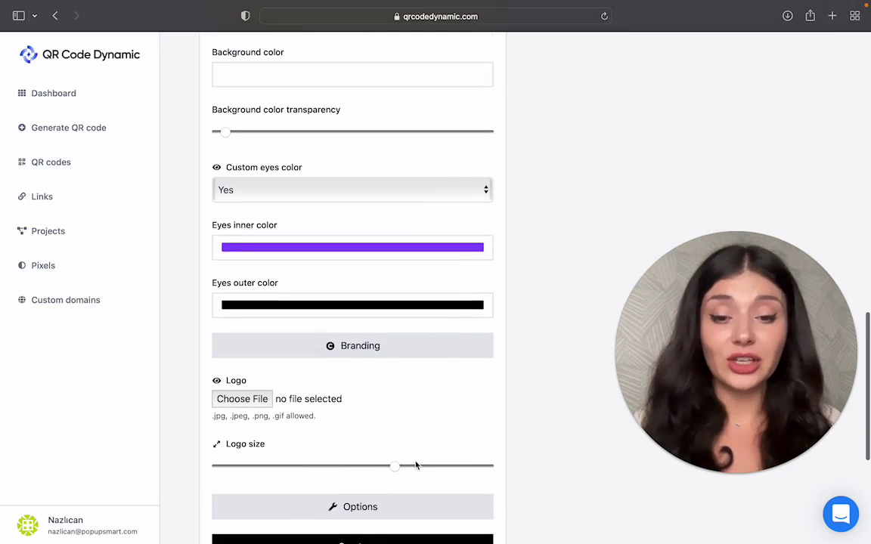
click(427, 345)
click(422, 394)
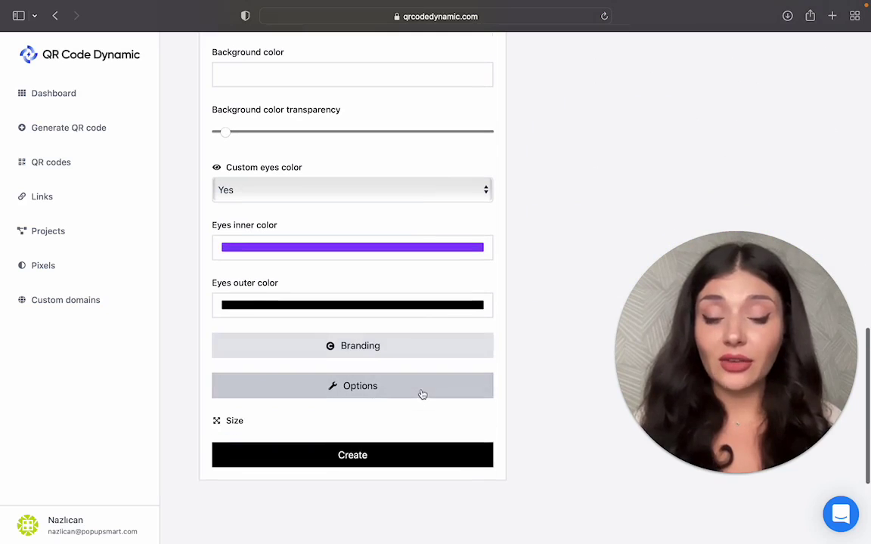
scroll(422, 411, down, 2)
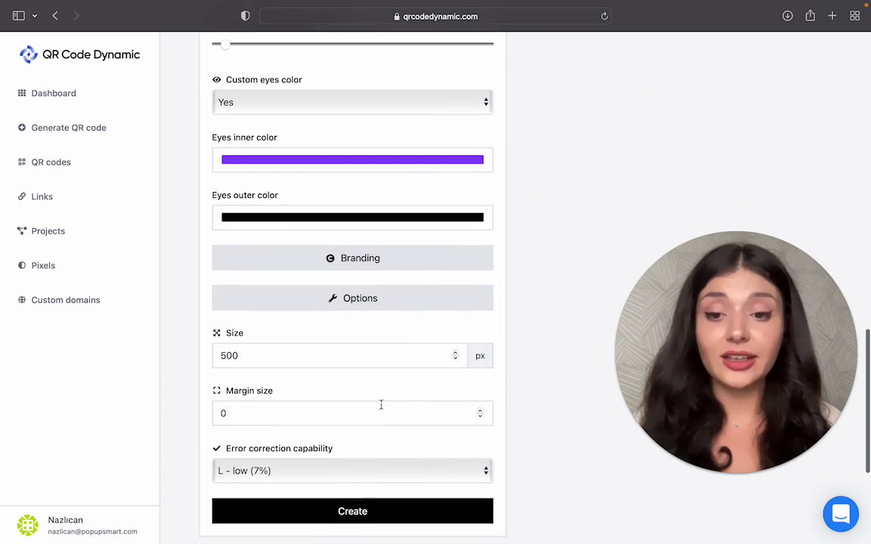
click(372, 471)
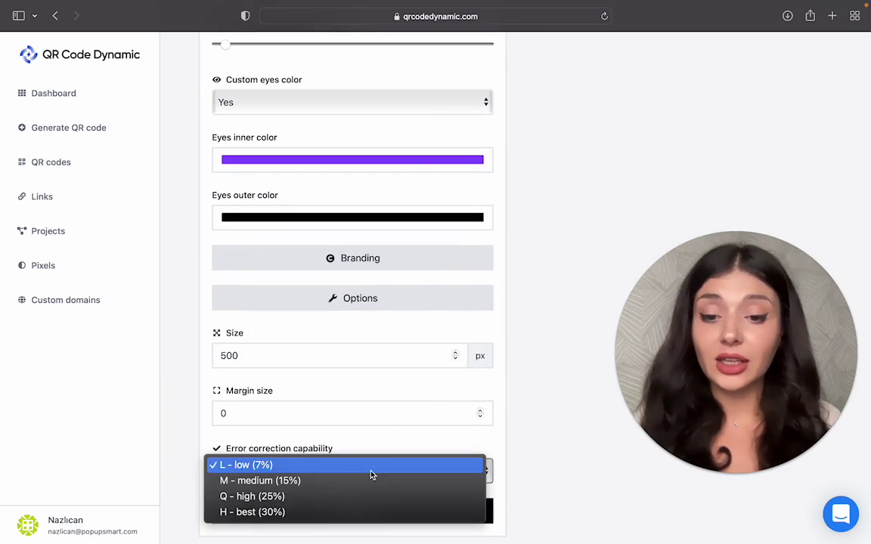
click(367, 512)
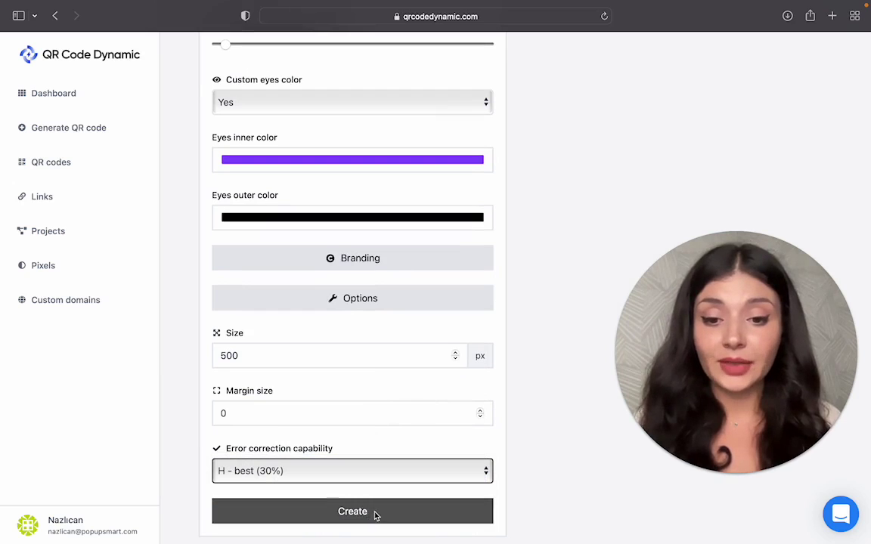
click(376, 515)
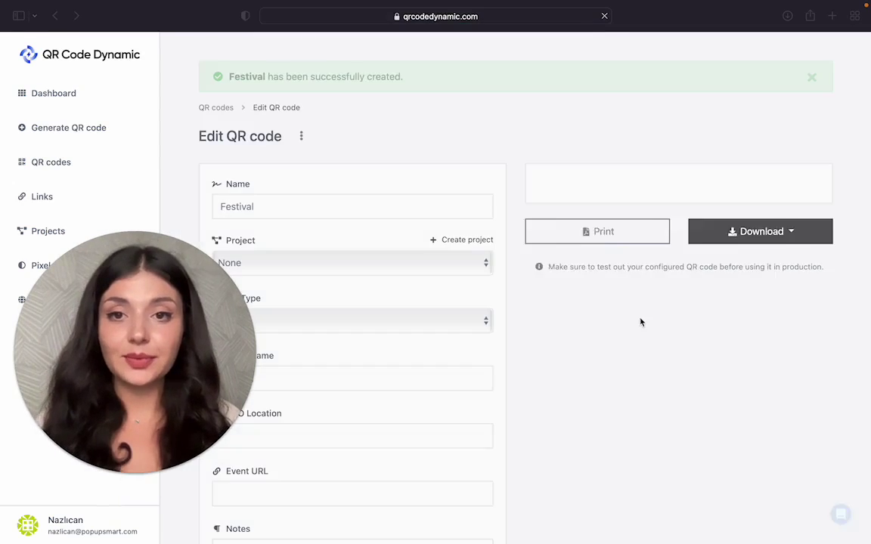
Scroll the Edit QR code page to review the saved Festival code preview.
scroll(640, 321, down, 1)
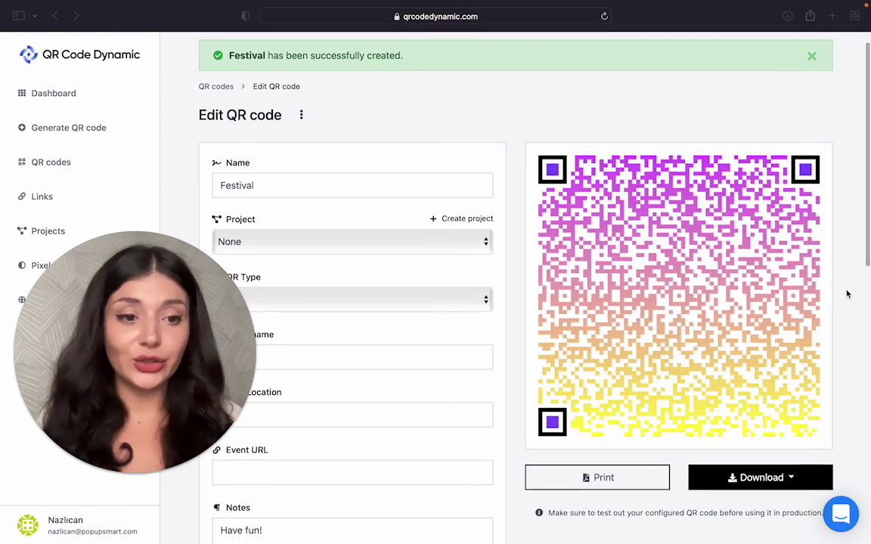